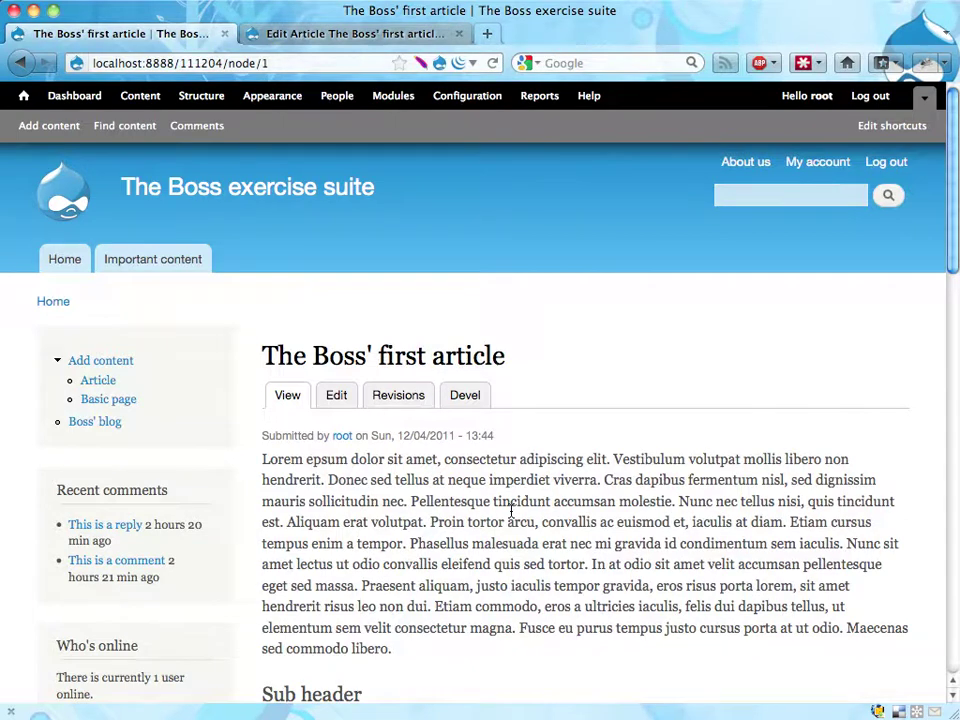
Step: Select the 'Sub header' heading text in the article view, then clear the selection
scroll(511, 510, down, 2)
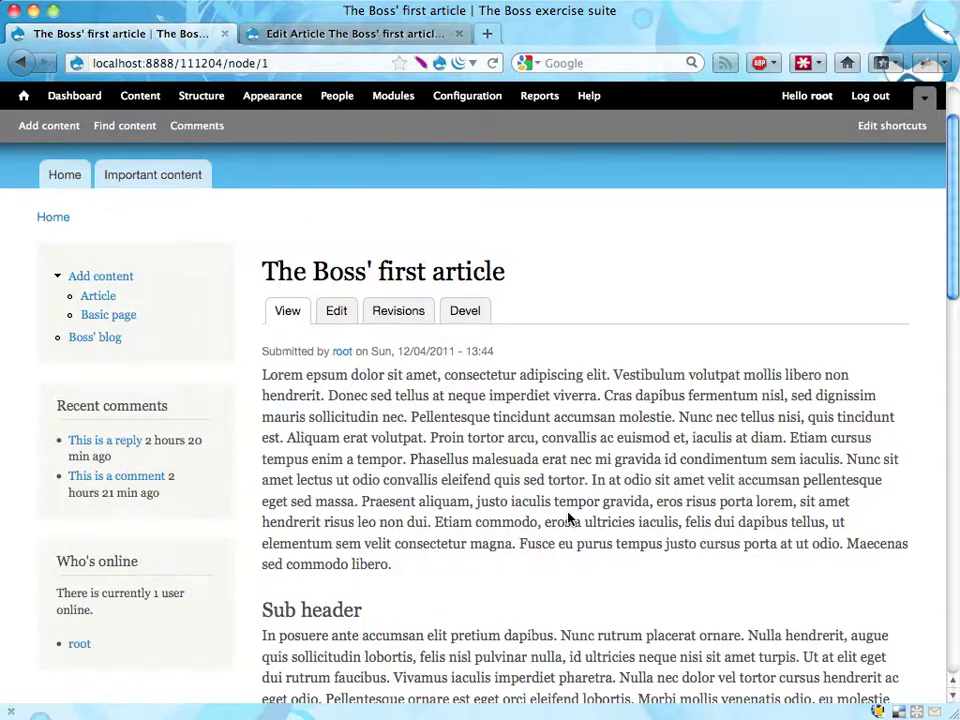
double_click(315, 611)
drag(263, 611, 357, 617)
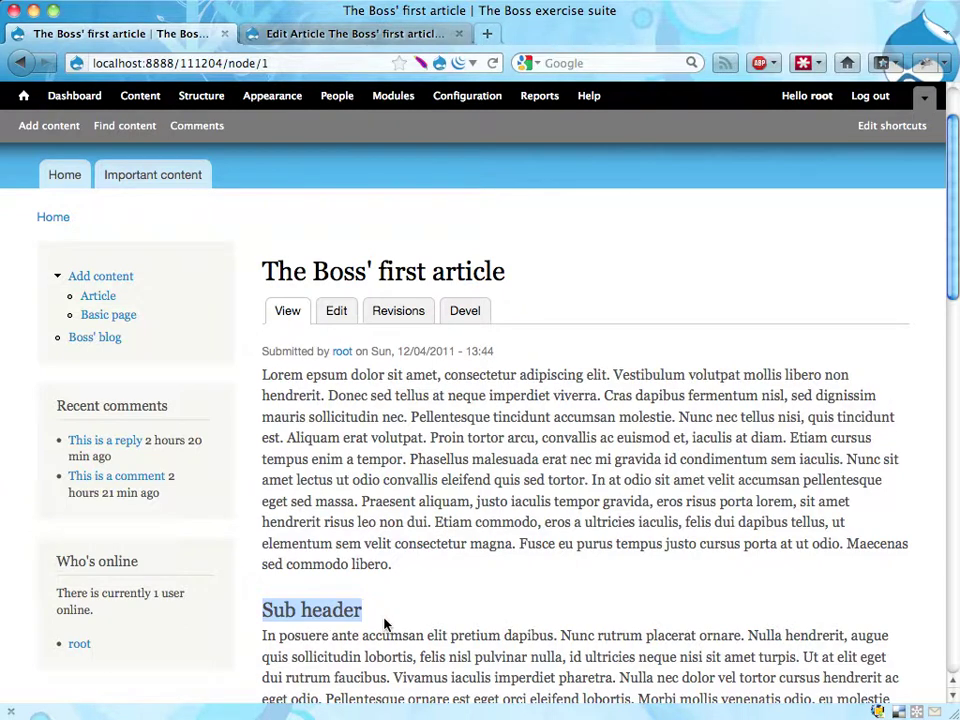
click(388, 622)
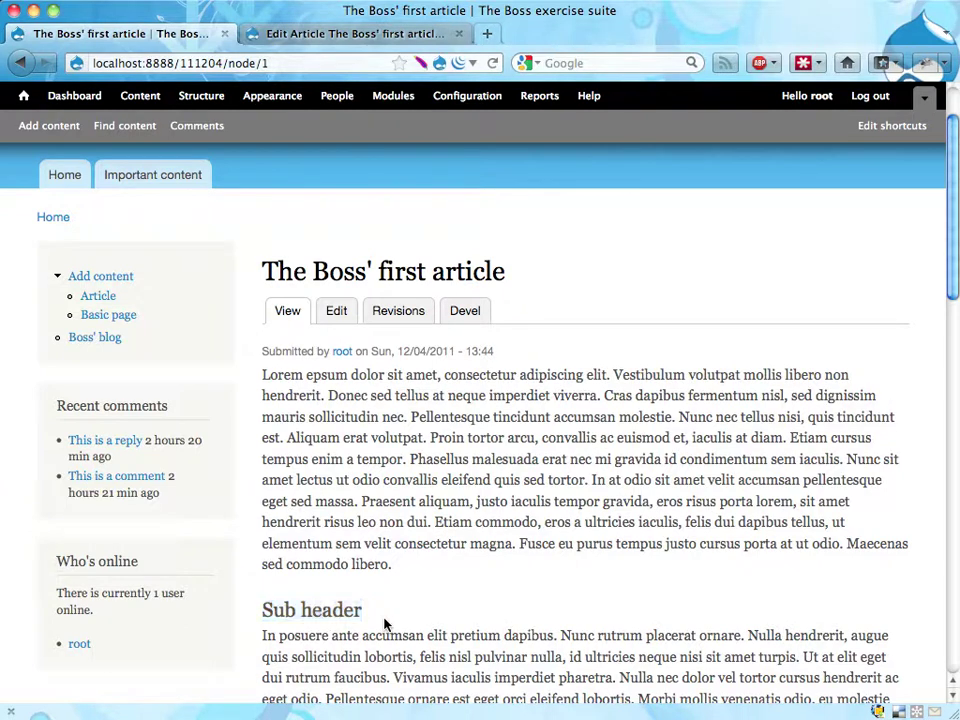
Step: Resave the article from its edit form, keeping Filtered HTML as the text format
click(409, 36)
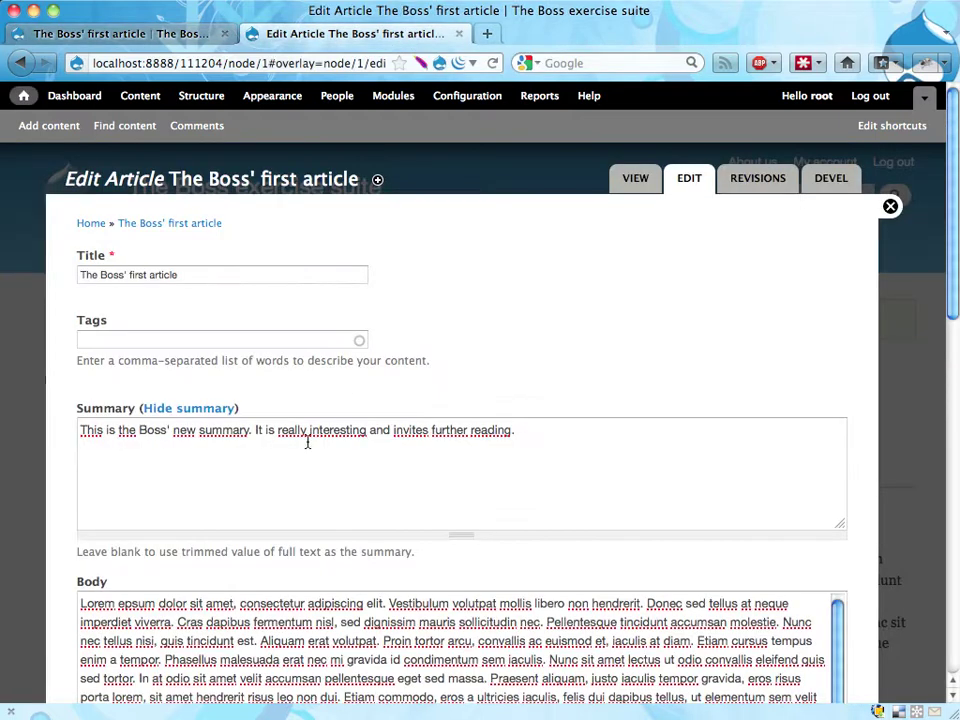
scroll(540, 295, down, 5)
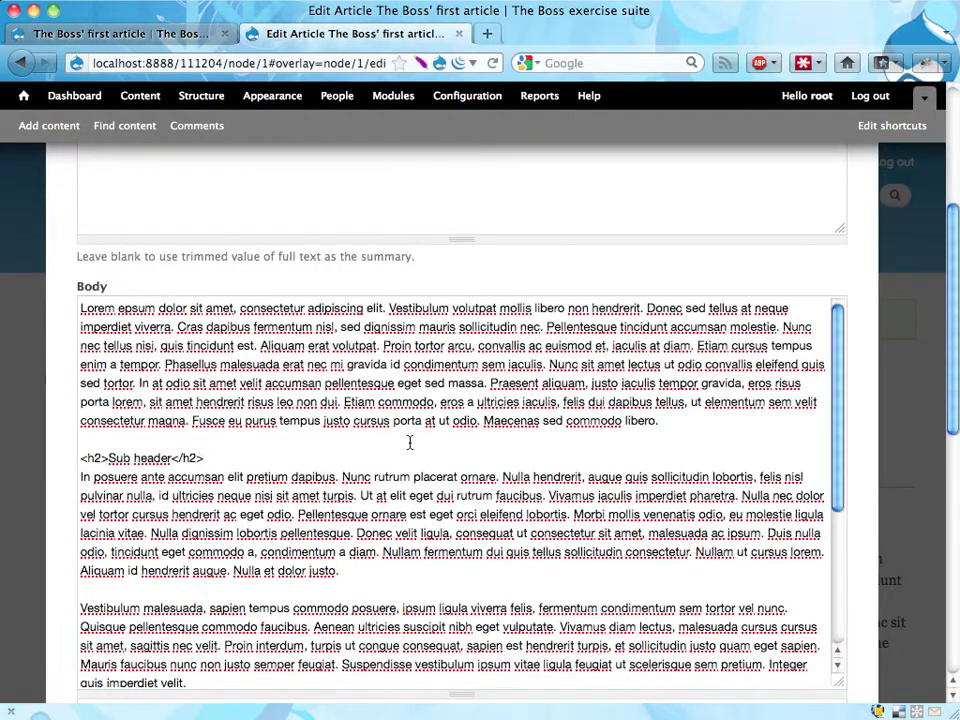
scroll(766, 232, down, 6)
click(205, 381)
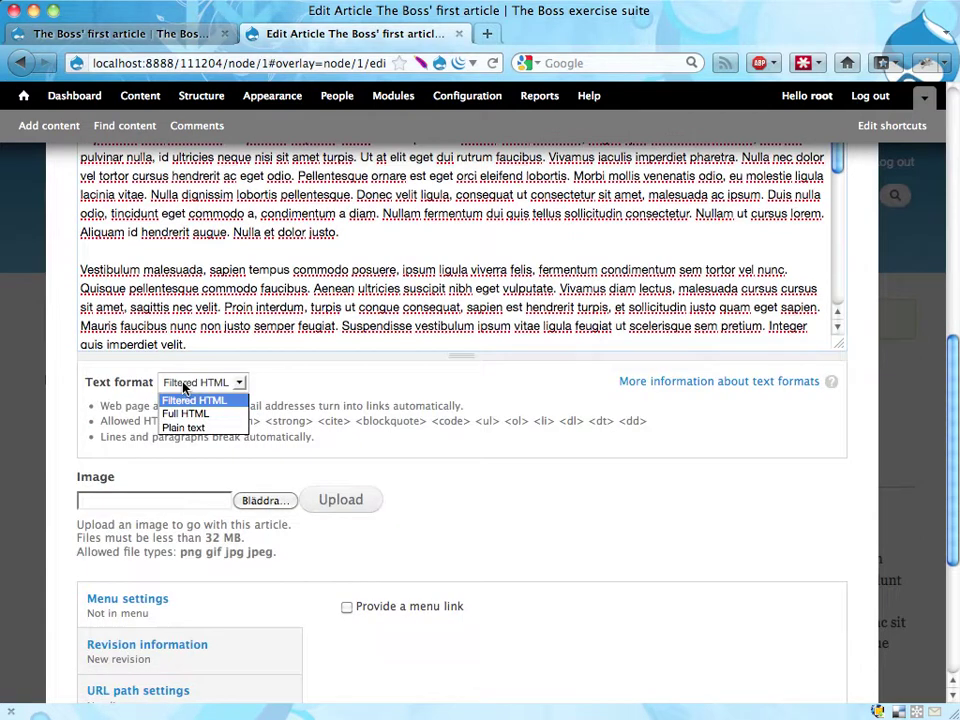
click(185, 401)
scroll(255, 418, down, 5)
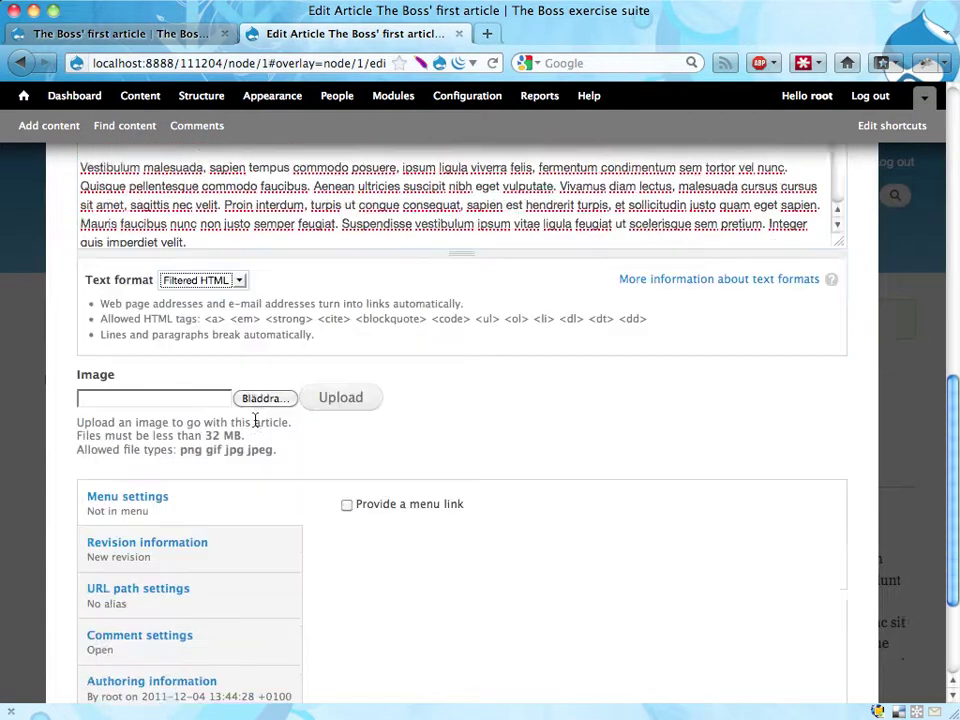
click(117, 630)
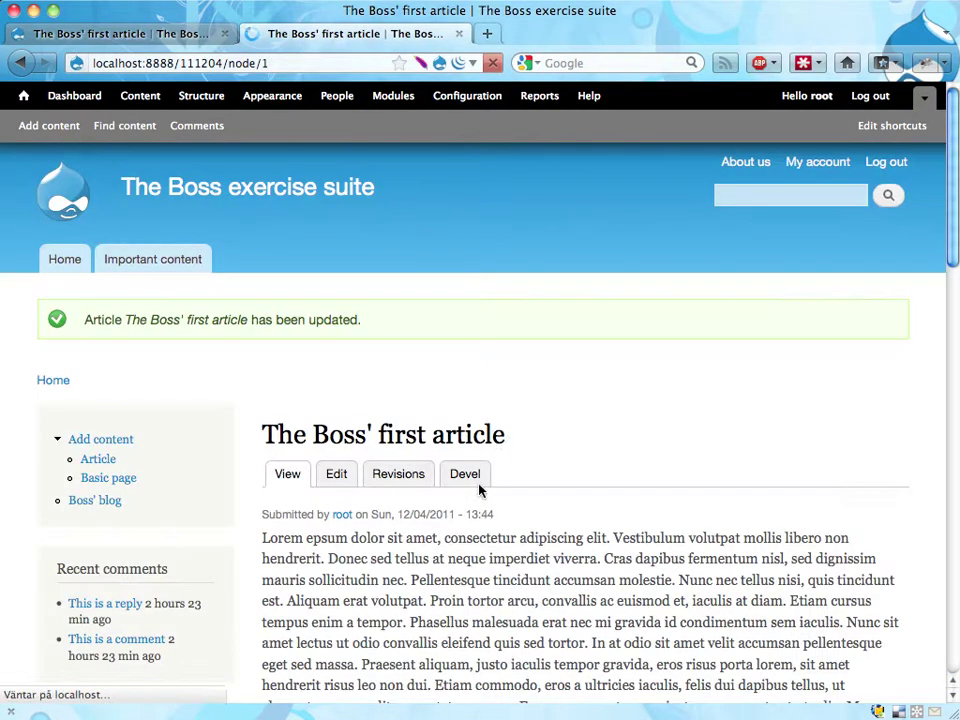
Step: Compare the plain 'Sub header' line in the updated tab against the original tab's heading
scroll(479, 488, down, 5)
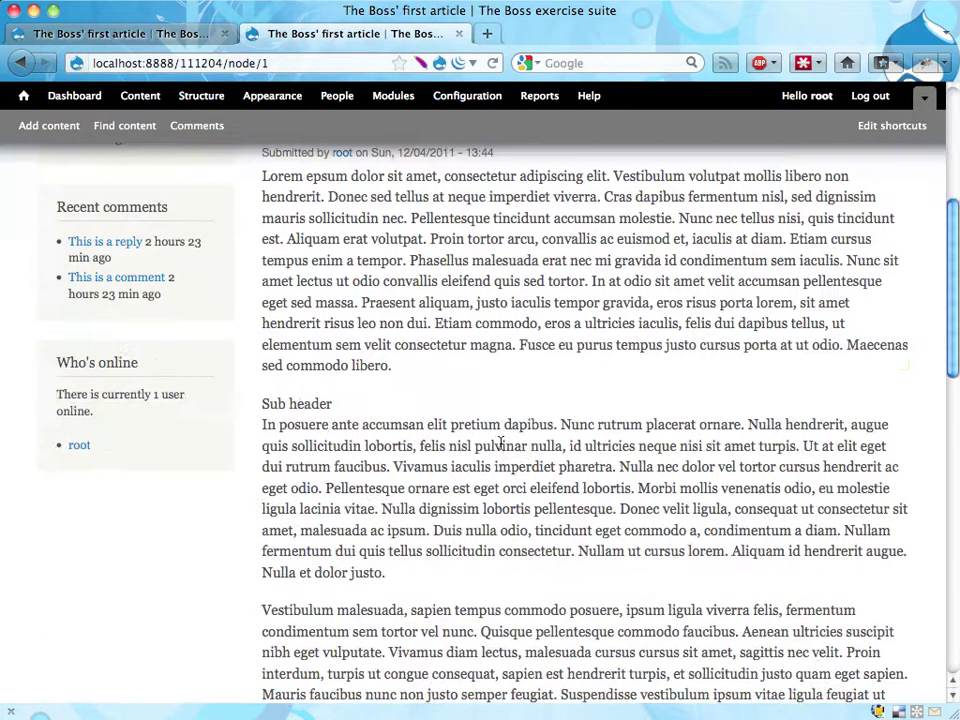
triple_click(300, 402)
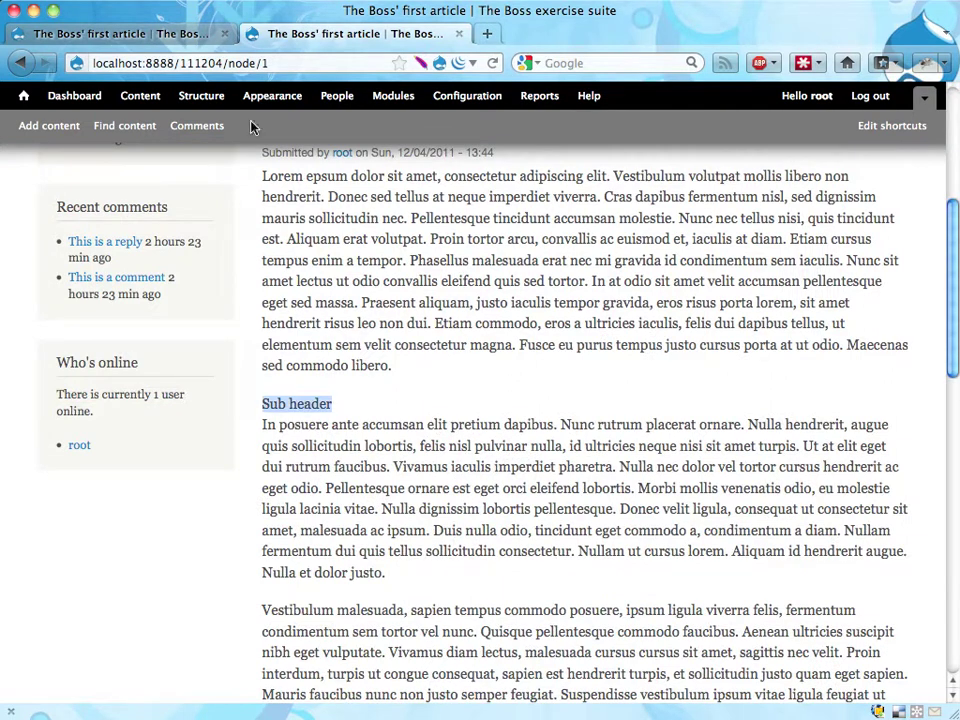
click(178, 40)
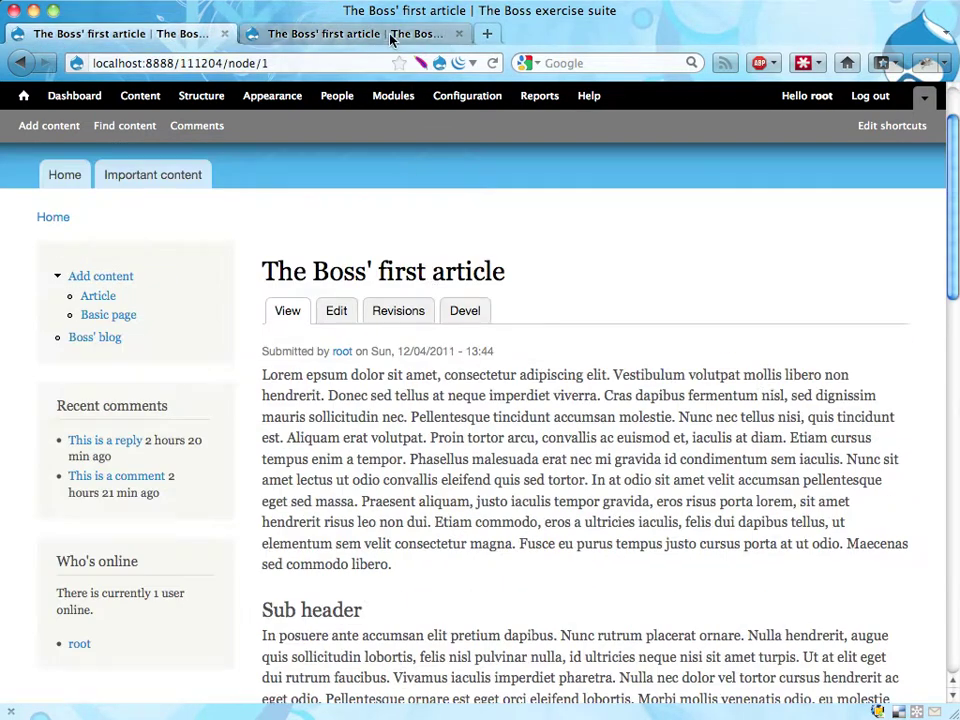
click(356, 34)
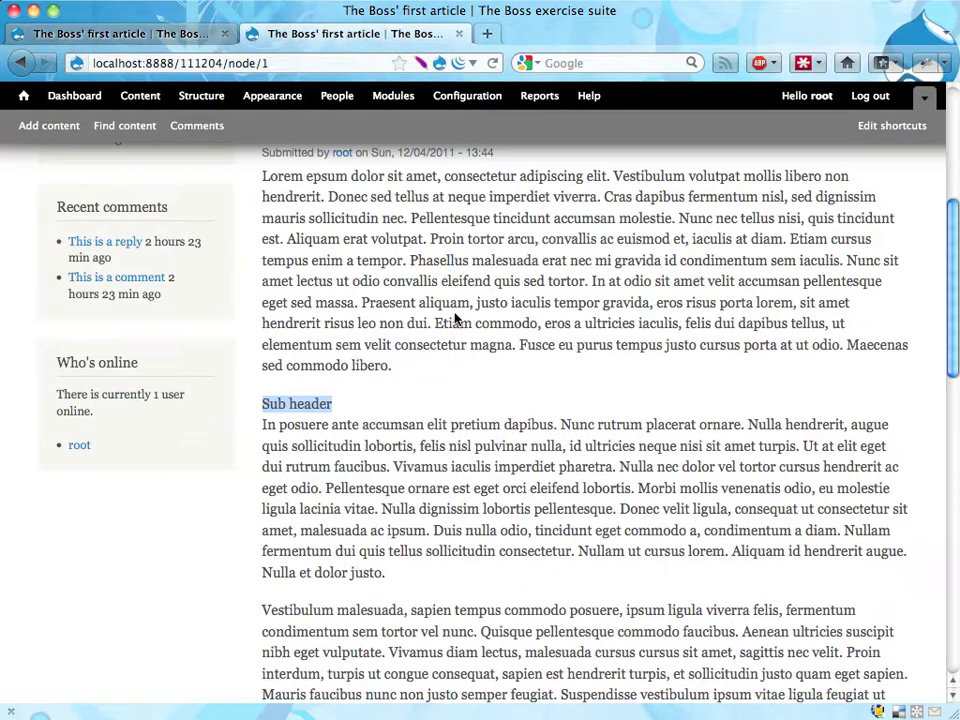
click(181, 40)
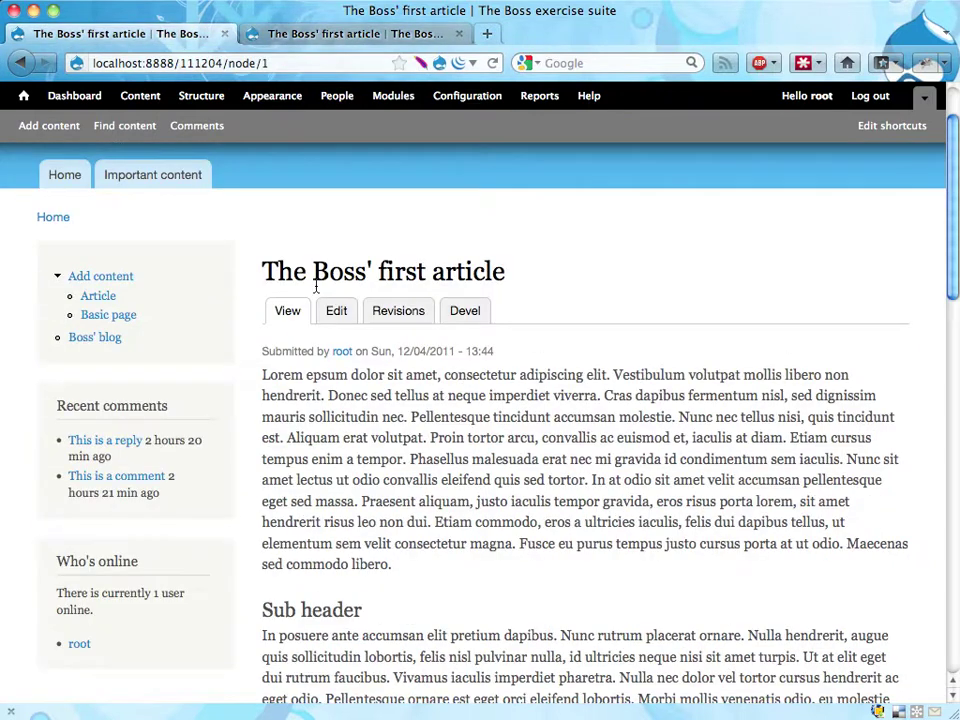
Step: Go to Configuration and open Text formats under Content Authoring
click(476, 102)
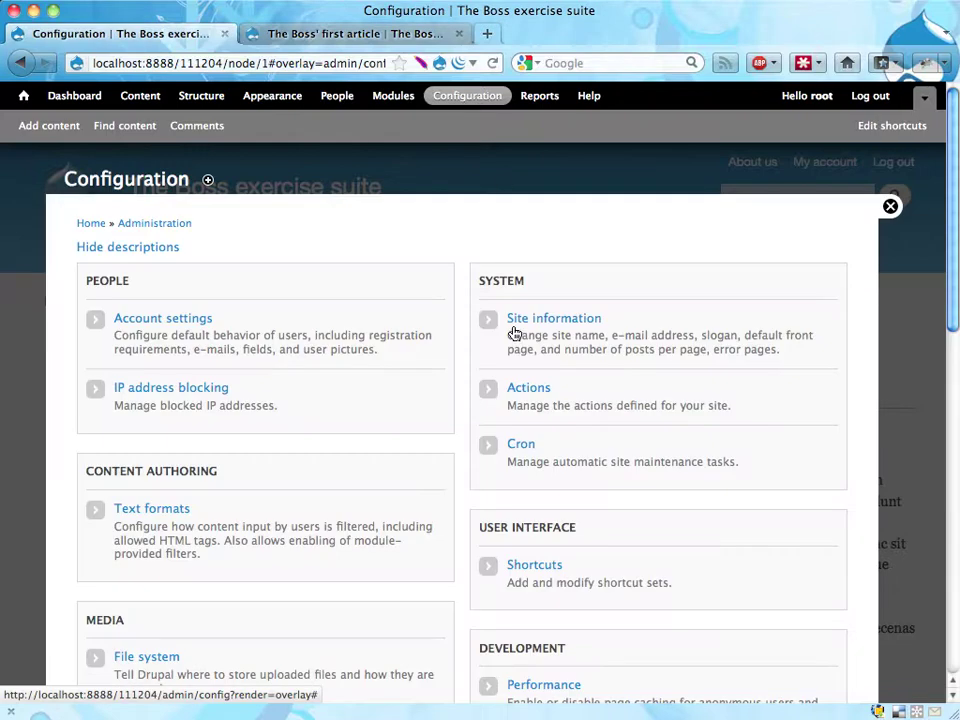
scroll(422, 394, down, 2)
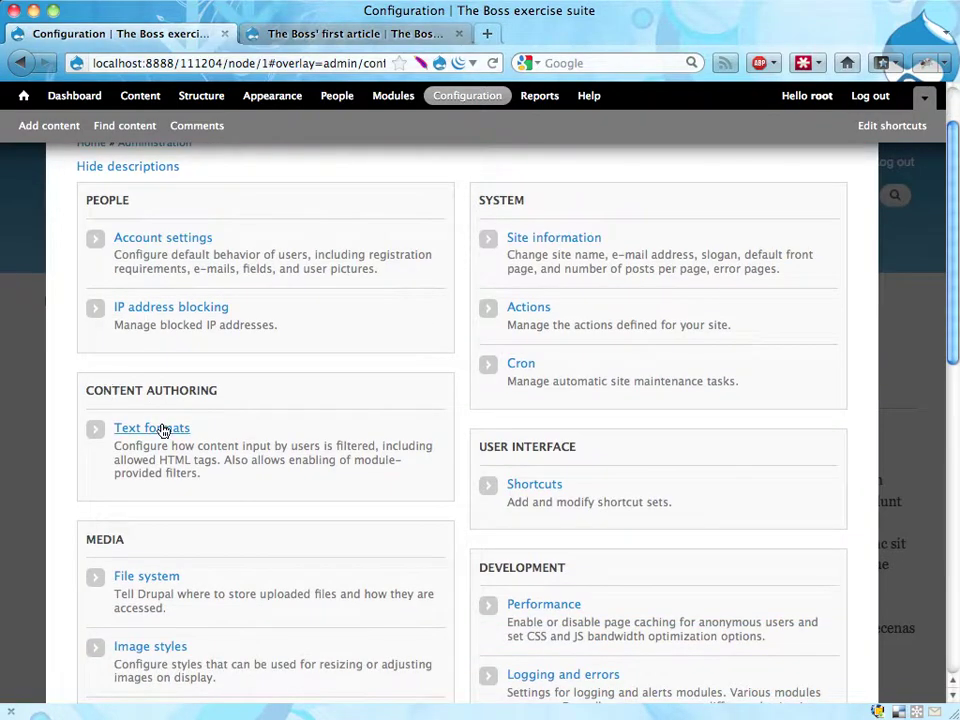
click(163, 430)
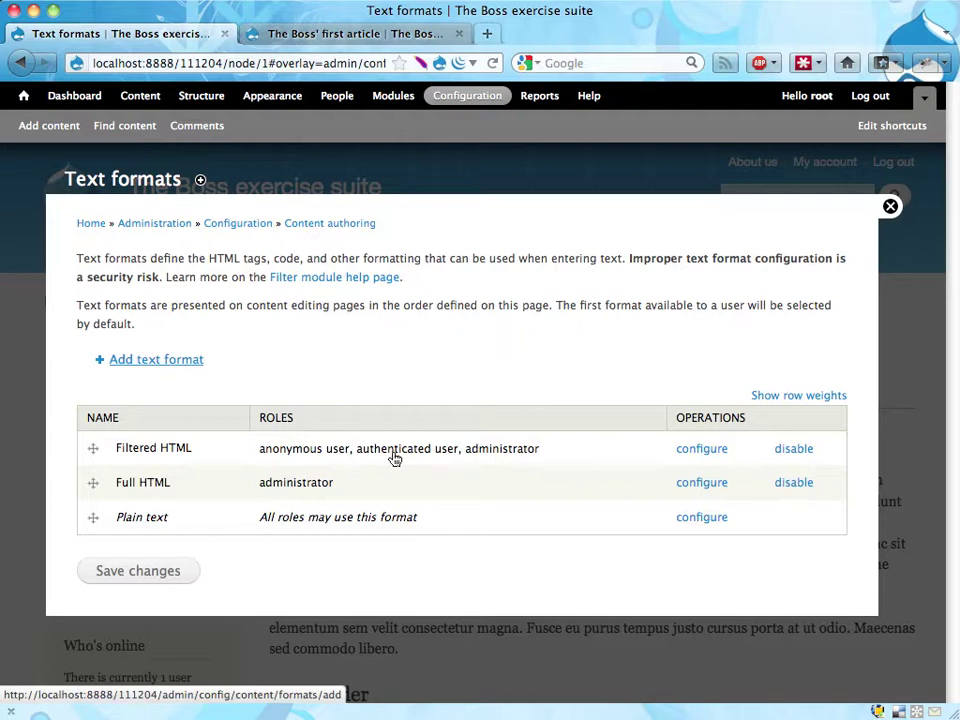
Step: Open the Filtered HTML format settings, tick the editor role, and scroll down to Filter settings
click(699, 449)
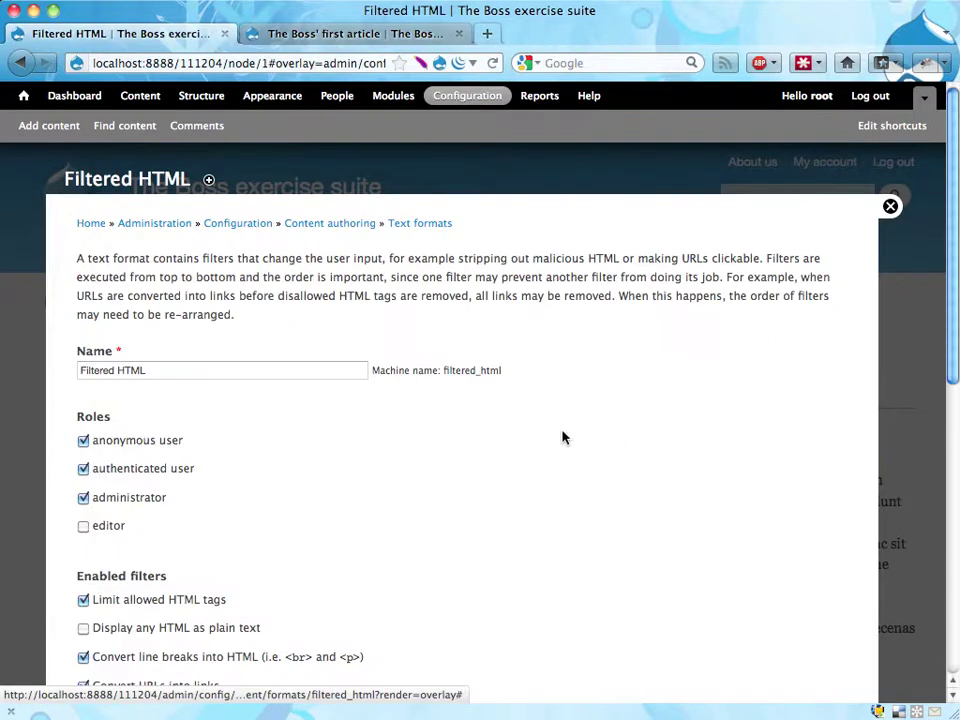
scroll(562, 437, down, 5)
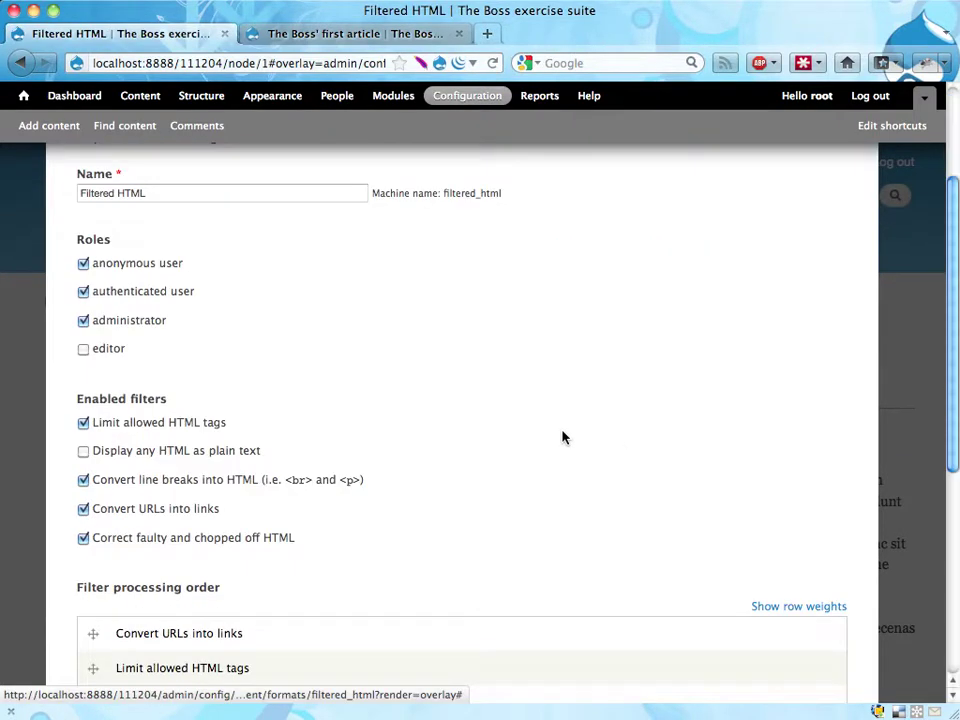
scroll(562, 437, down, 2)
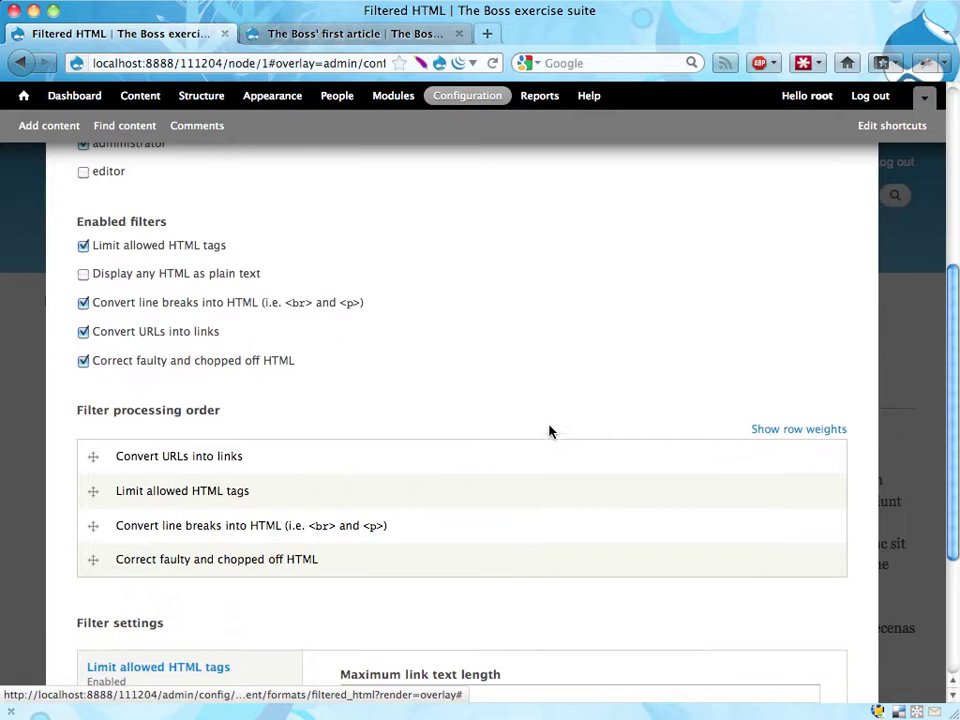
scroll(470, 400, down, 4)
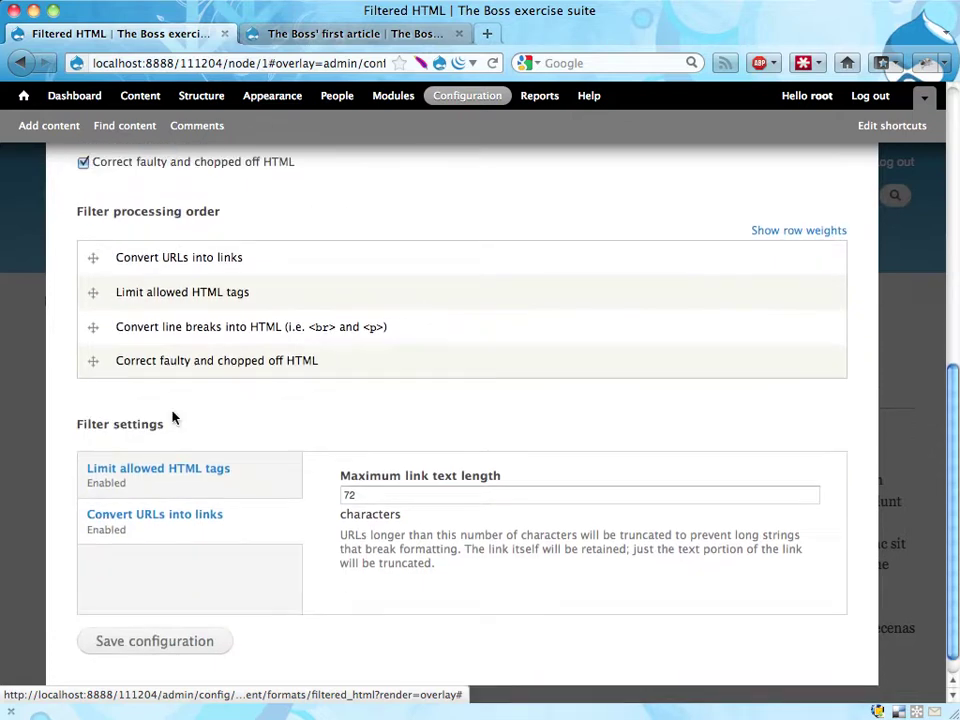
scroll(300, 364, up, 3)
scroll(240, 251, up, 5)
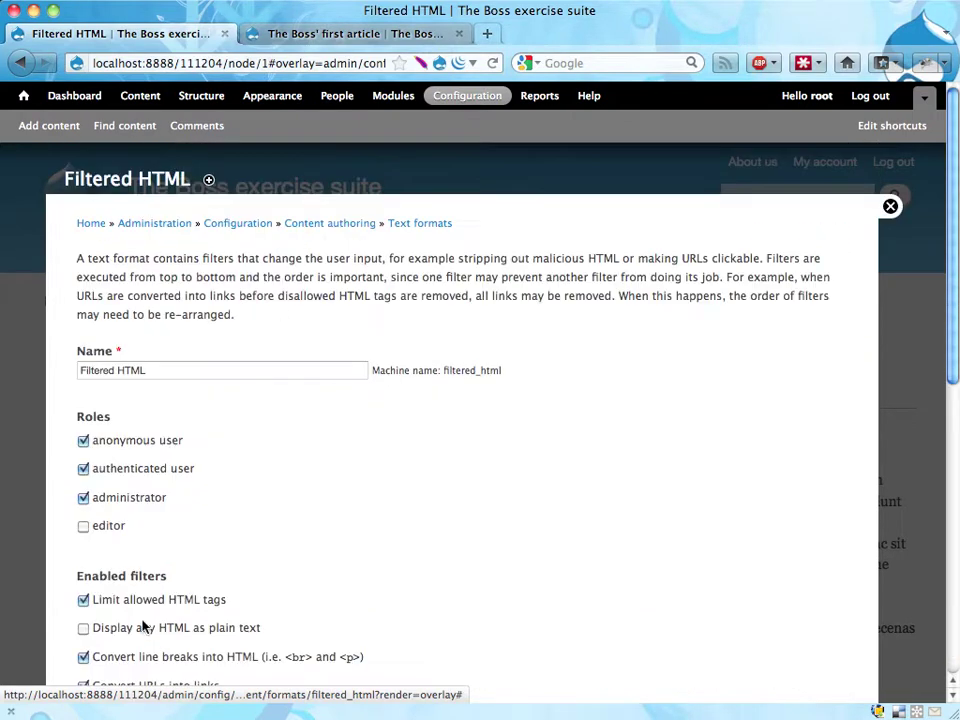
scroll(393, 540, down, 2)
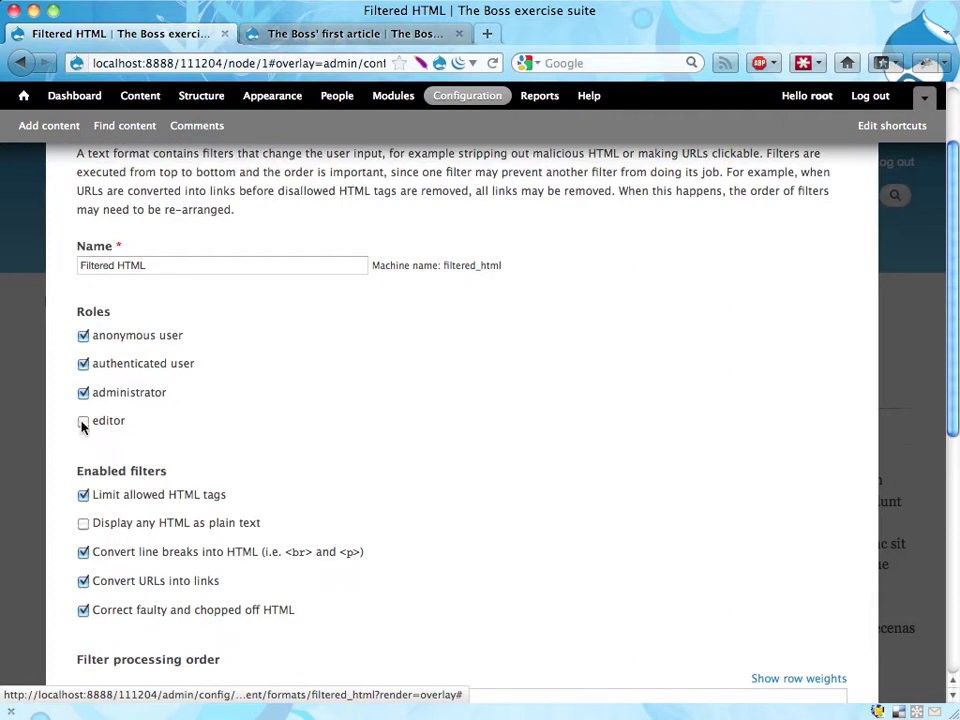
click(83, 422)
scroll(238, 459, down, 5)
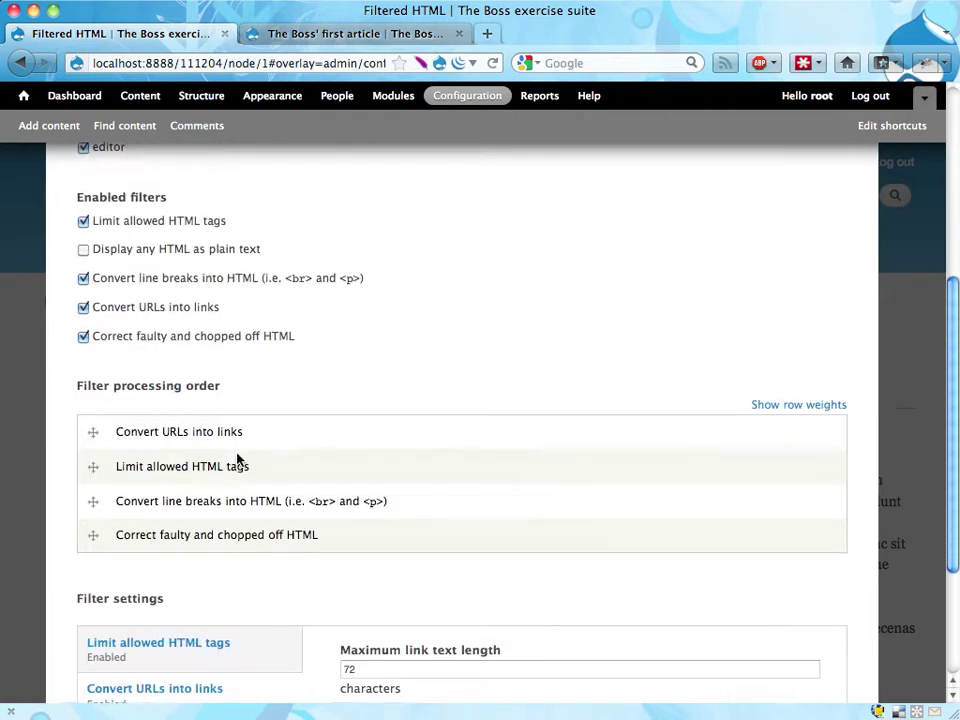
scroll(237, 459, down, 4)
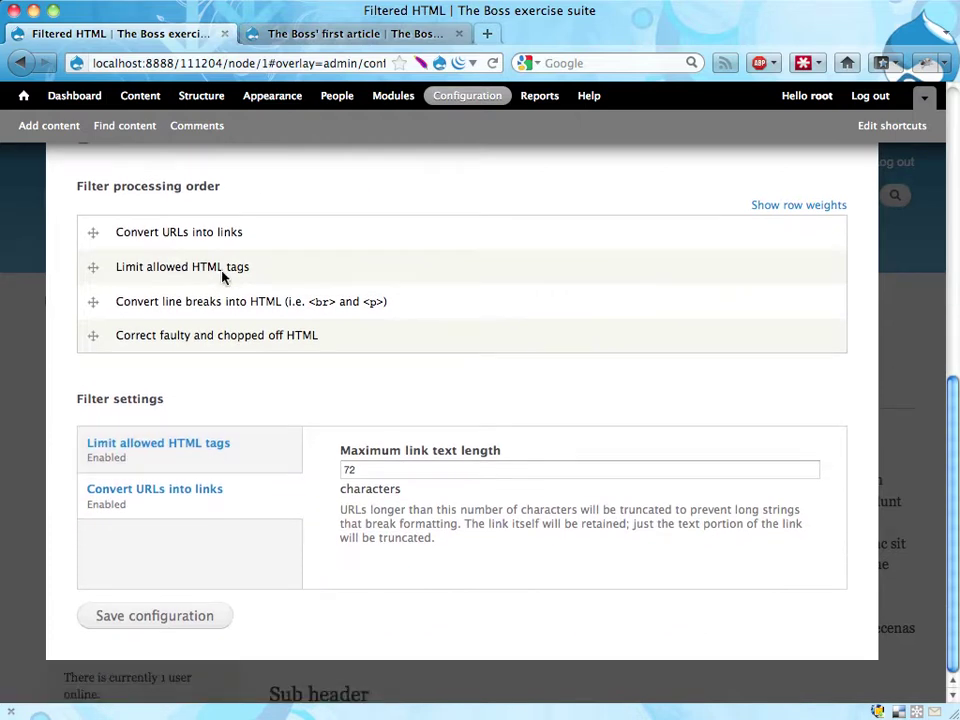
Step: Append <h2> <h3> <h4> to Filtered HTML's allowed HTML tags and save the configuration
click(174, 458)
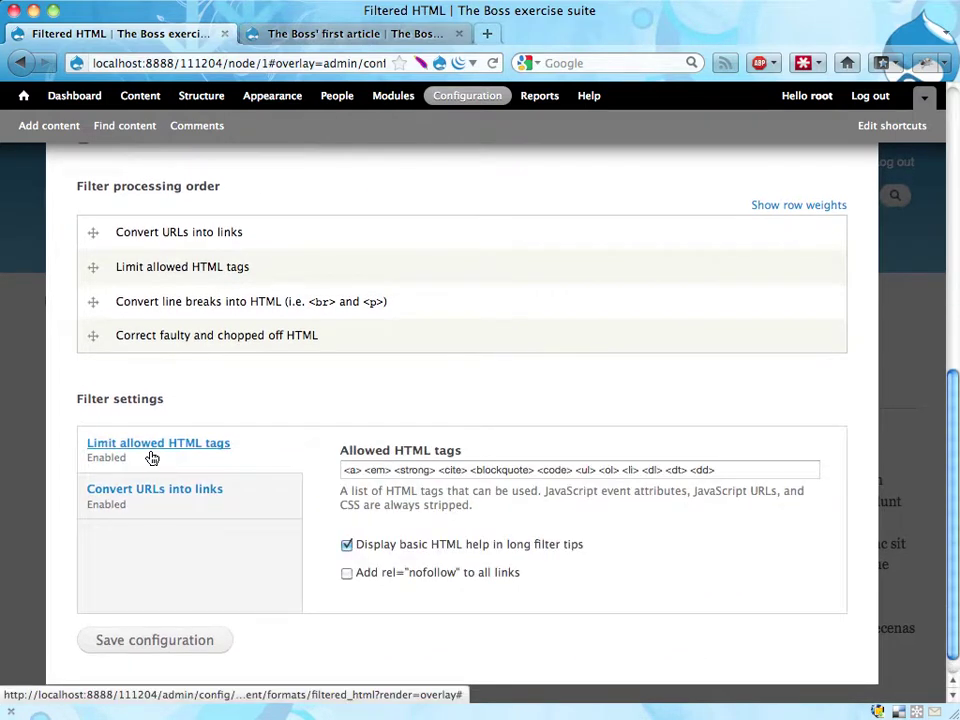
drag(341, 456, 482, 454)
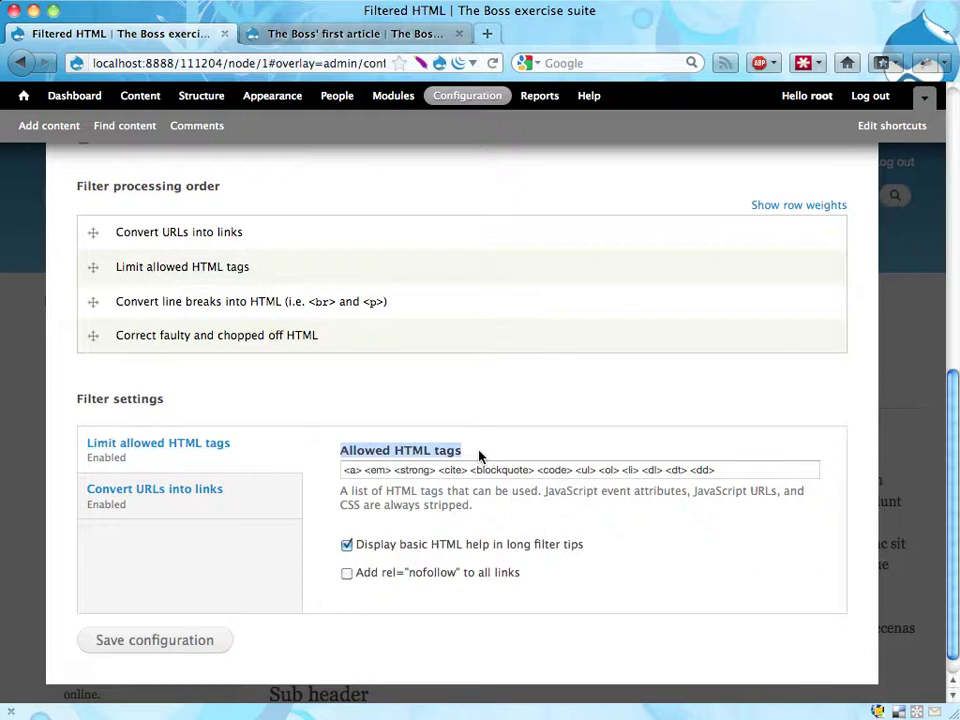
click(790, 470)
text(<)
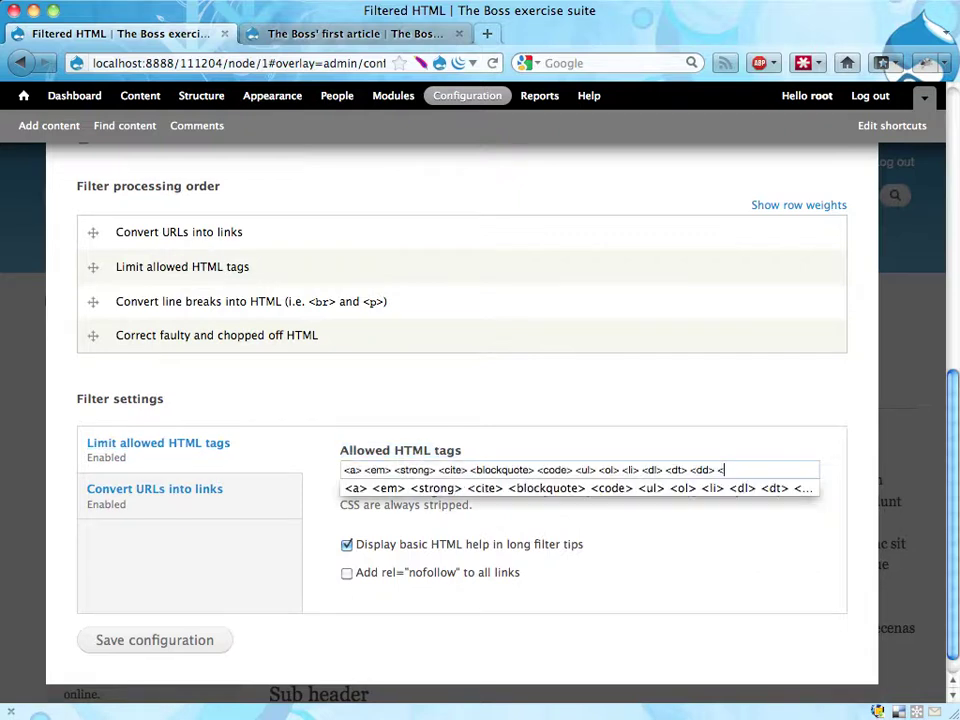
text(h2)
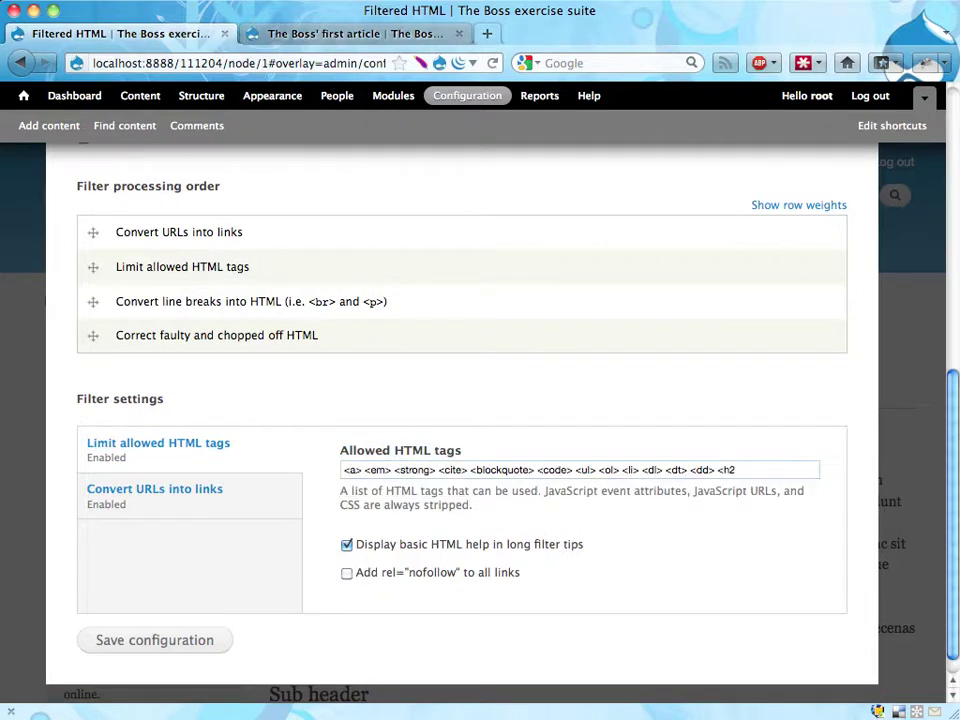
text(> <h3> <h4>)
click(168, 647)
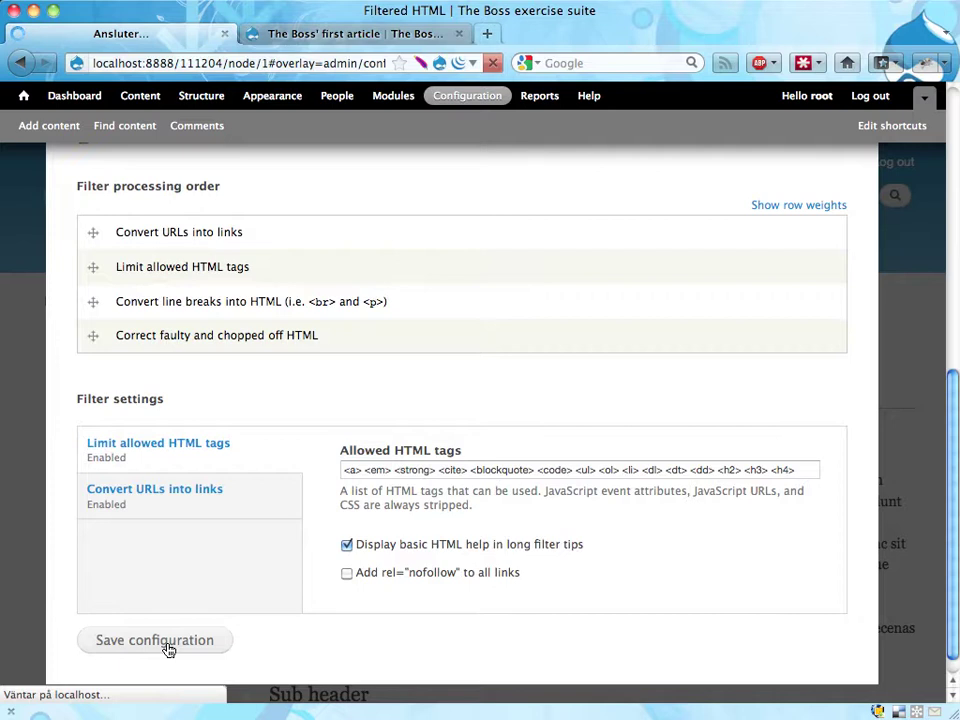
Step: Reload the article tab and confirm 'Sub header' now renders as a heading
click(384, 35)
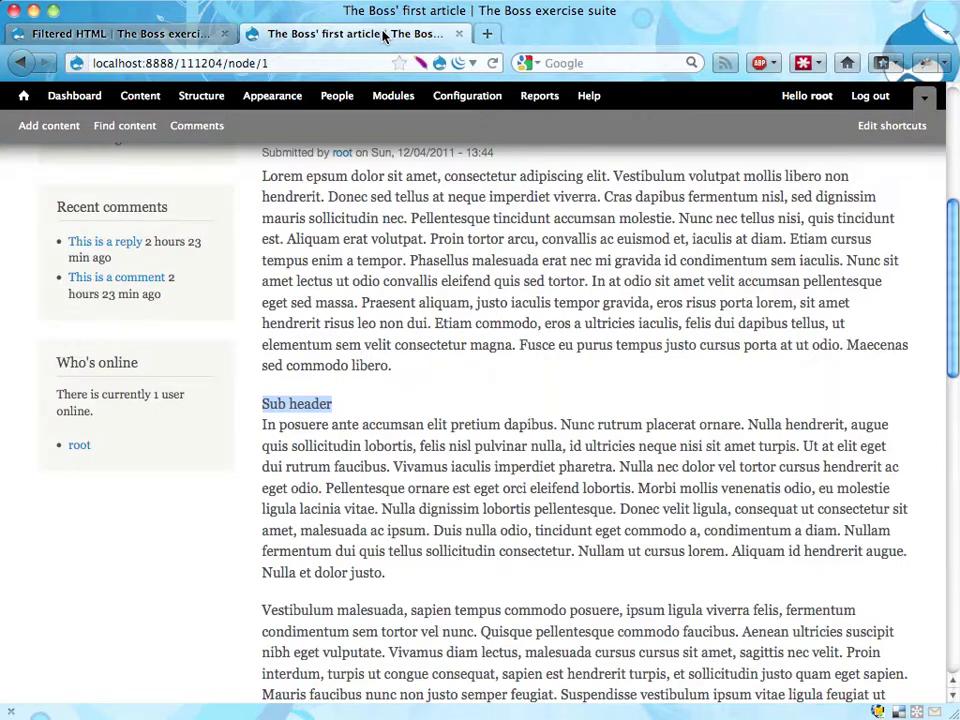
click(494, 280)
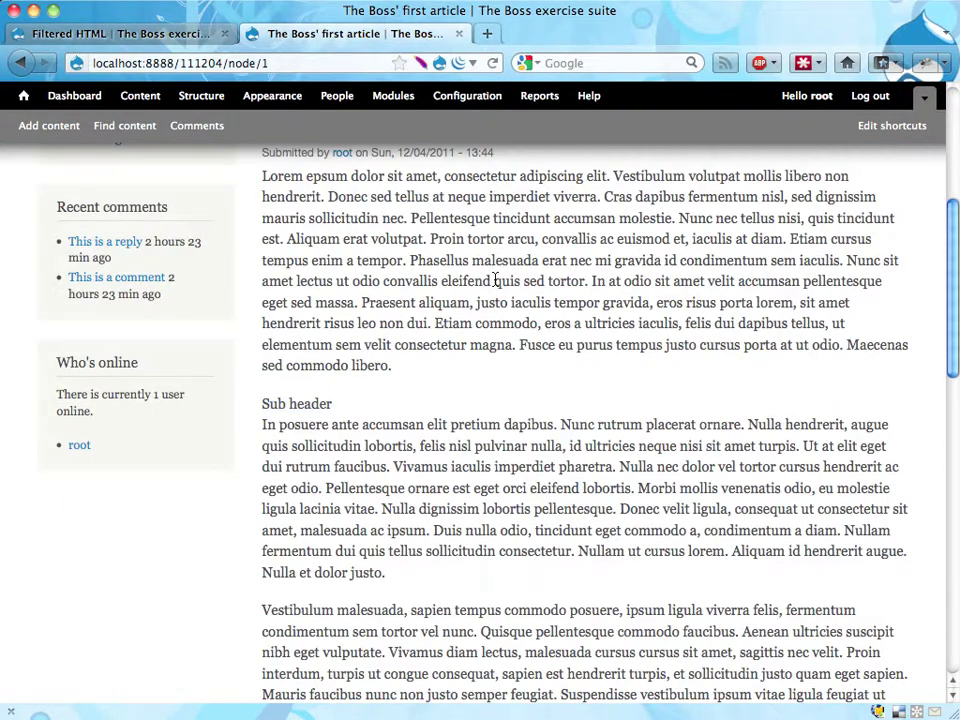
drag(312, 239, 345, 468)
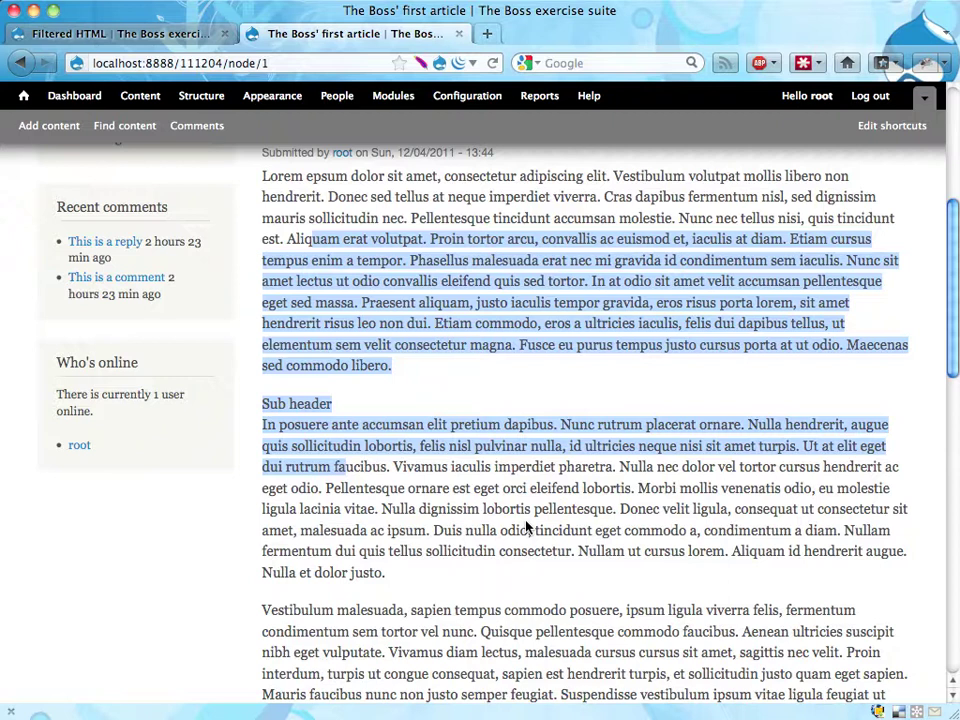
key(super+r)
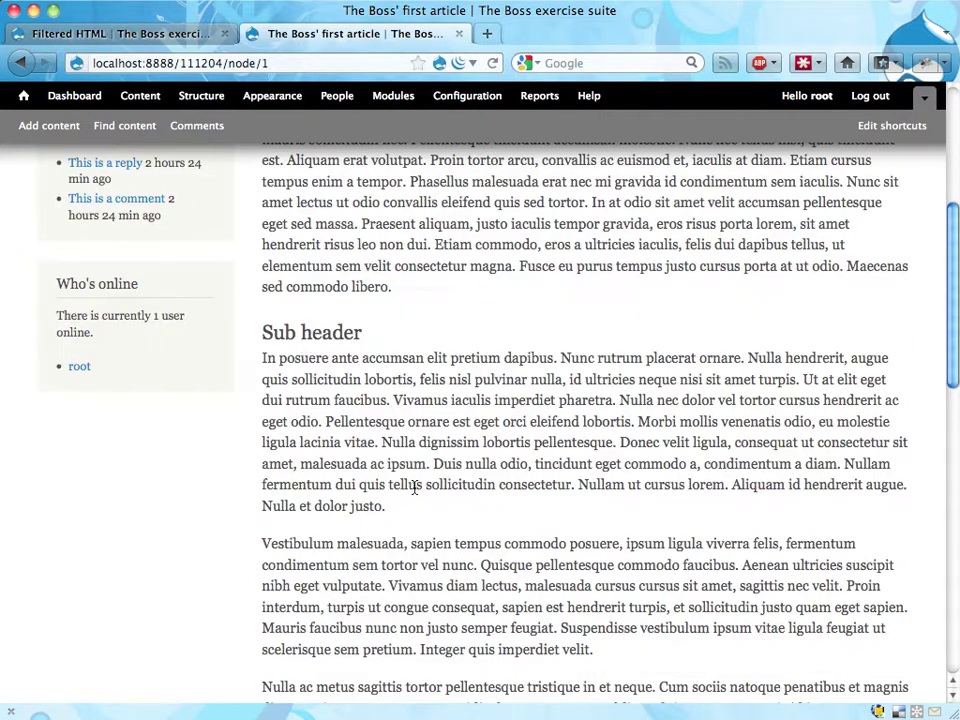
triple_click(303, 333)
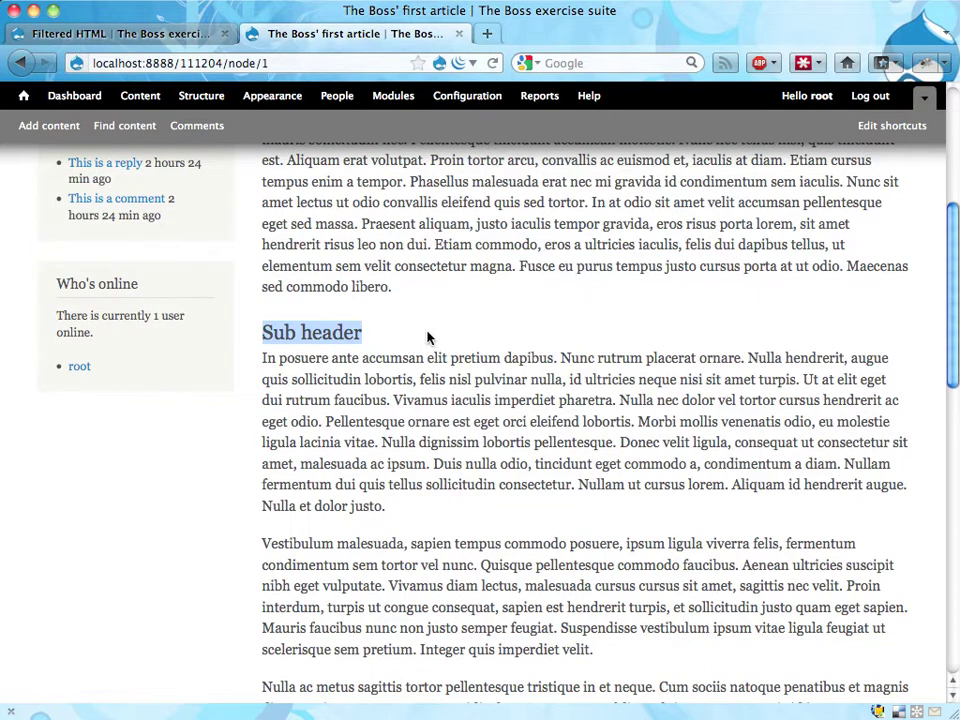
scroll(427, 338, up, 4)
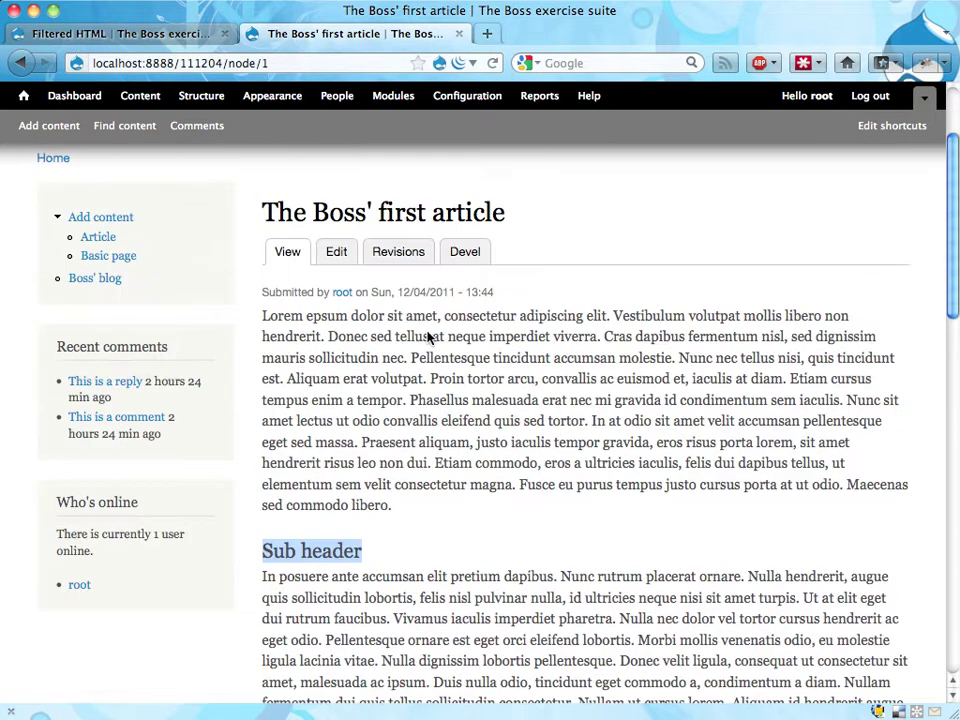
scroll(427, 338, up, 3)
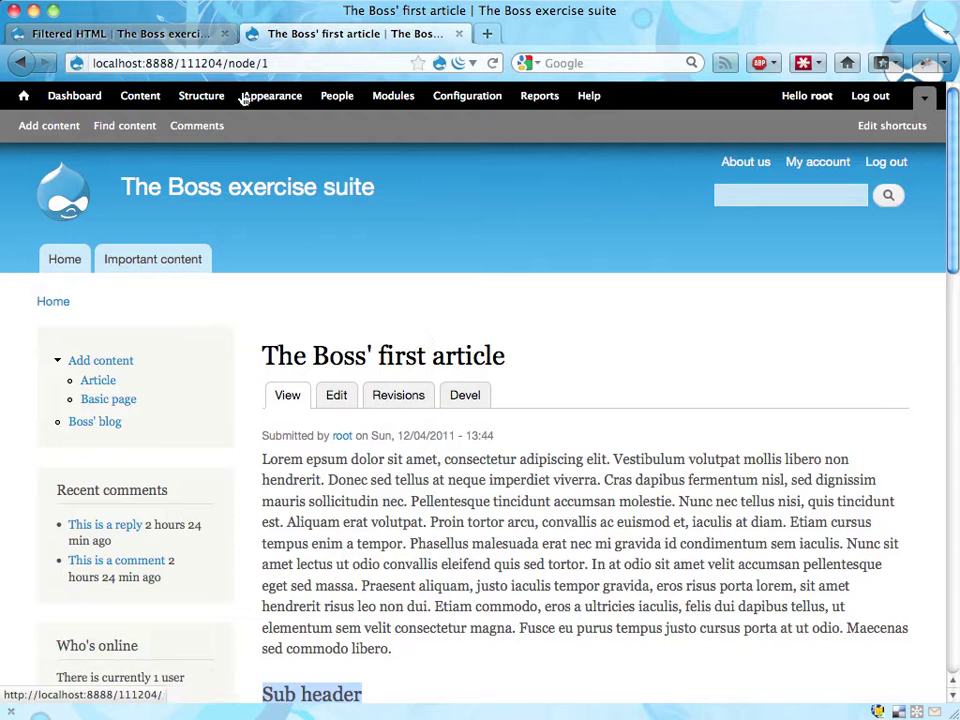
Step: Return to the Text formats overview and check that Filtered HTML's roles now include editor
click(141, 34)
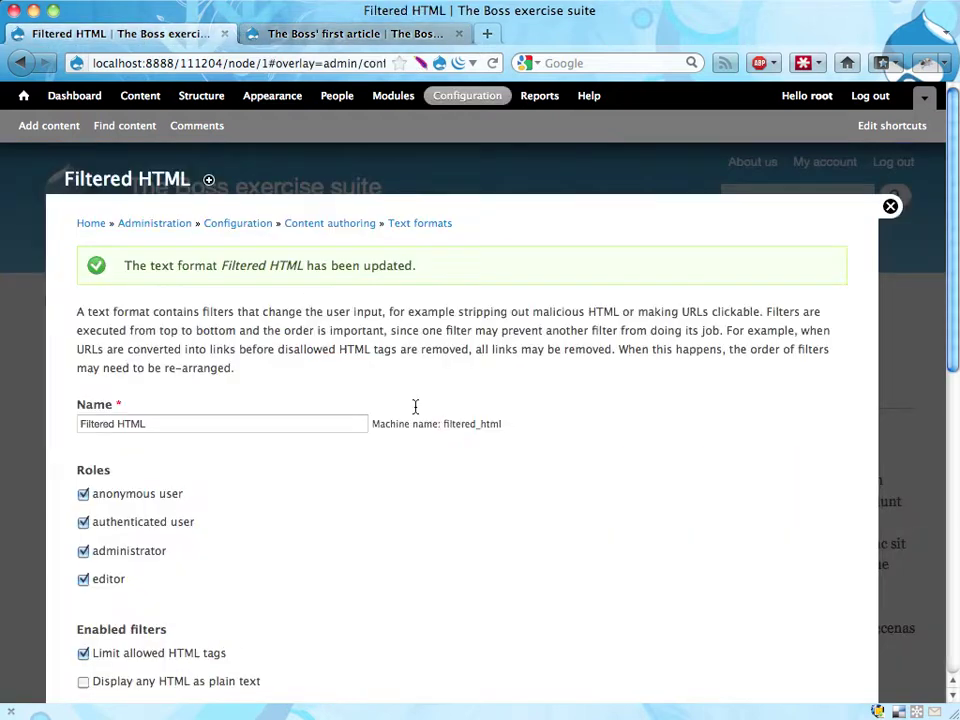
click(418, 228)
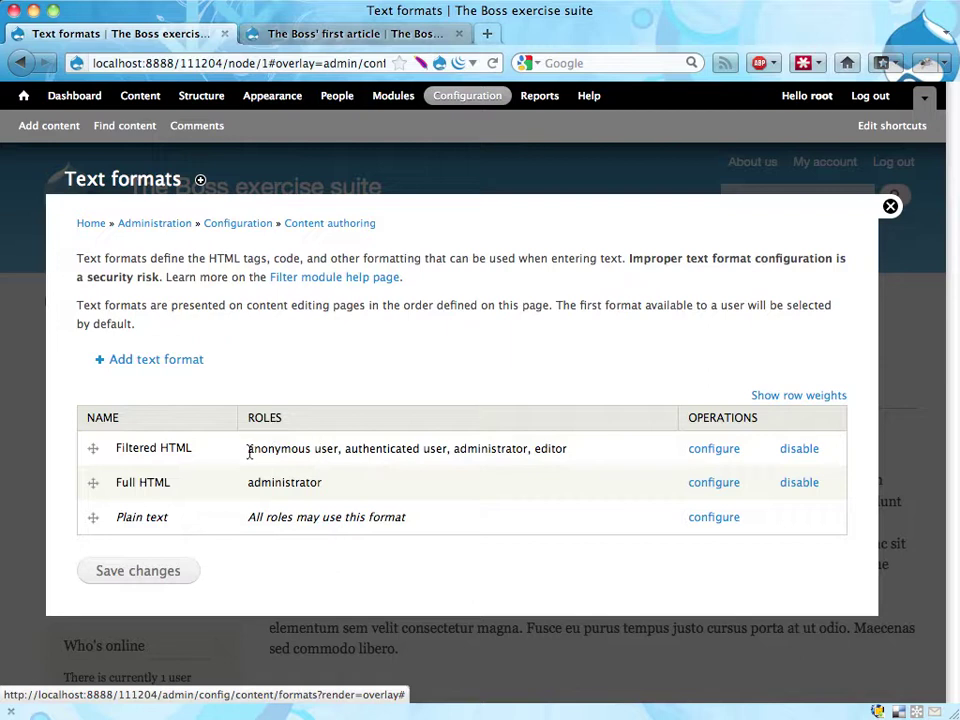
drag(251, 452, 567, 455)
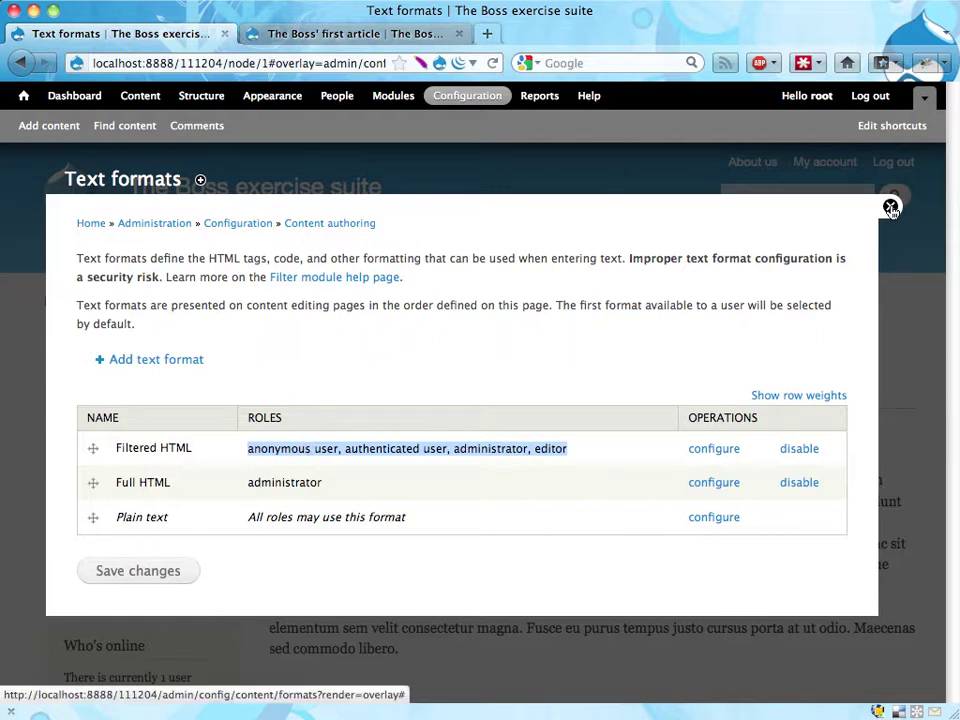
click(385, 453)
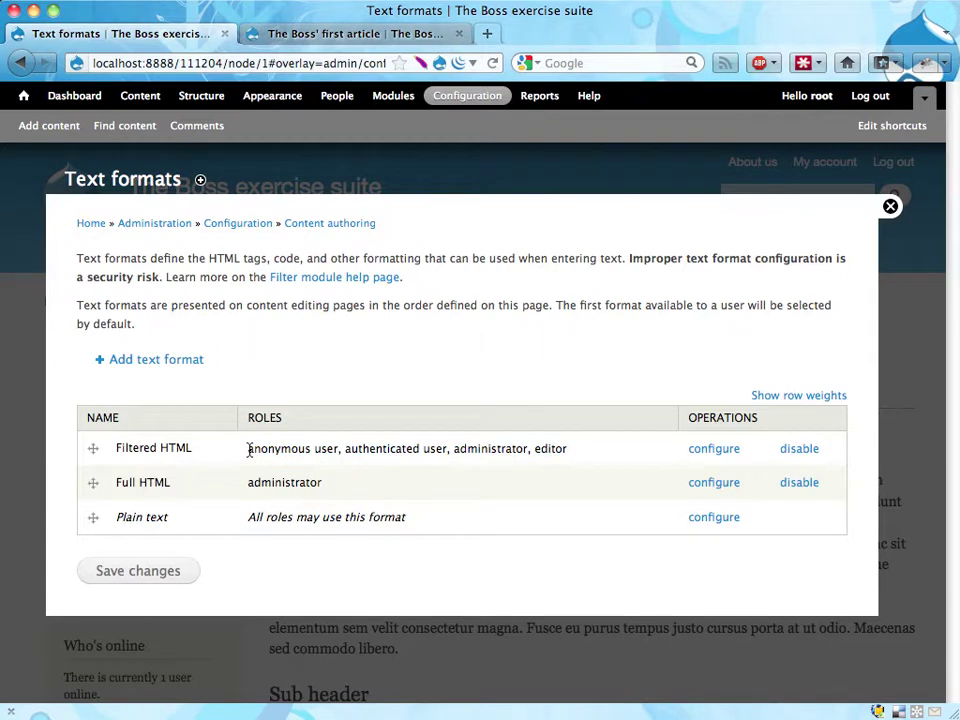
drag(250, 450, 345, 450)
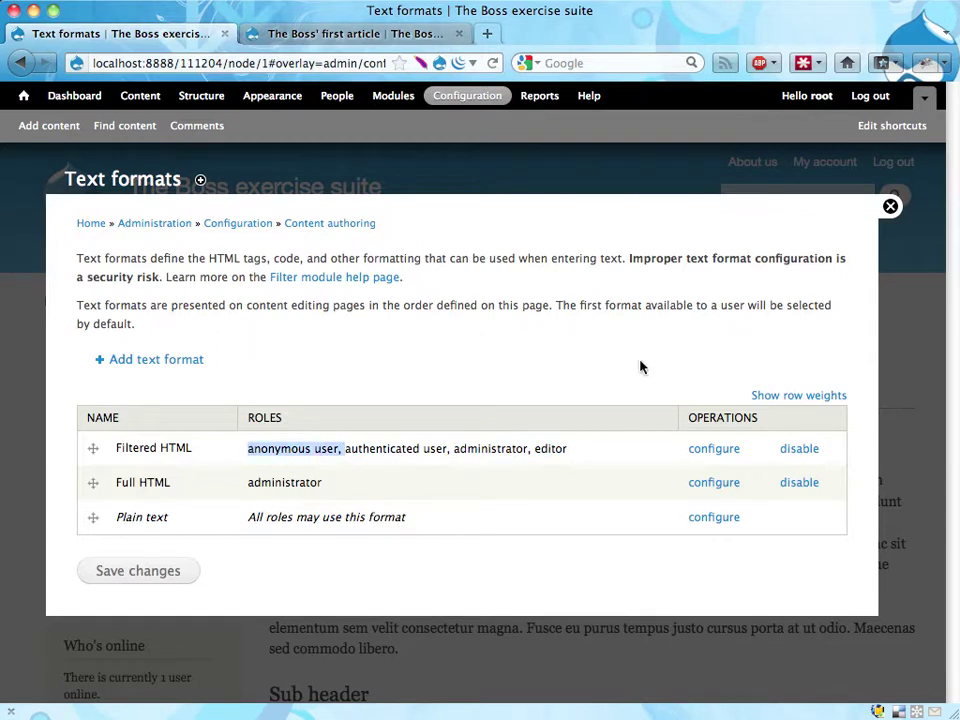